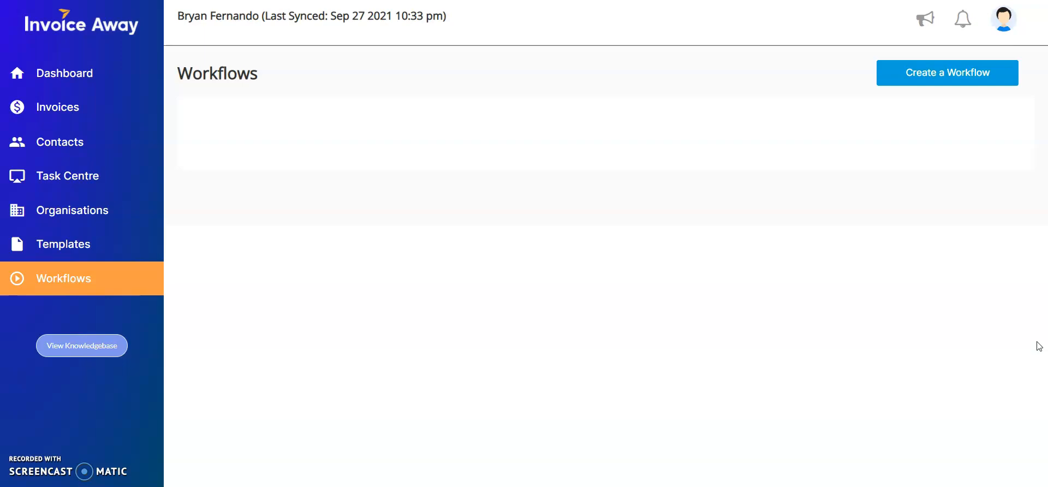
Review Company ABC's rent terms in the Word document, and switch to the New Repeating Invoice form in Xero
{"action": "left_click", "coordinate": [639, 485]}
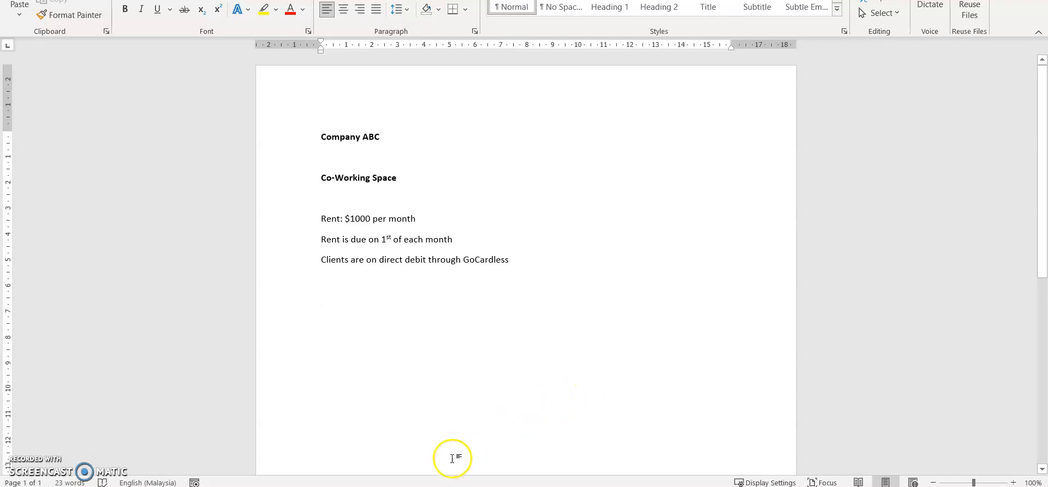
{"action": "mouse_move", "coordinate": [409, 444]}
{"action": "left_click", "coordinate": [502, 428]}
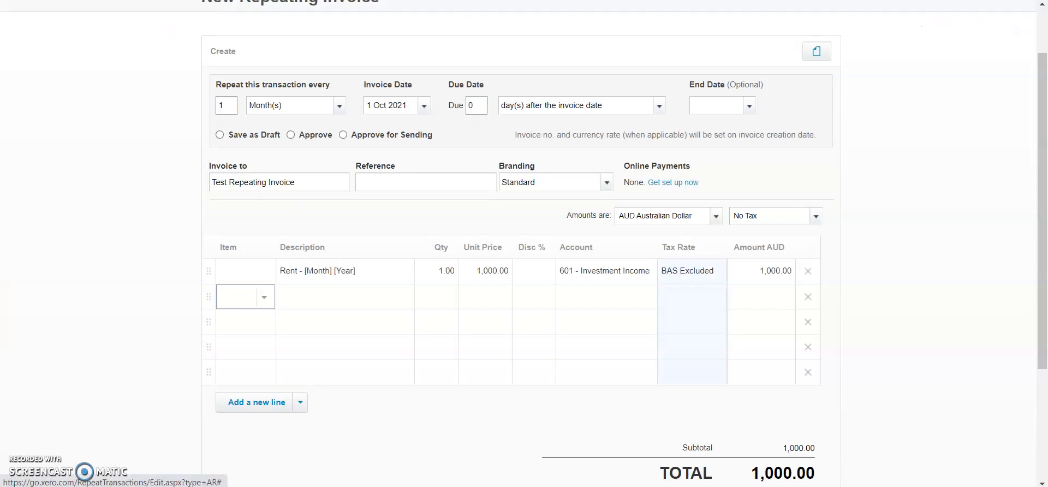
{"action": "scroll", "coordinate": [394, 109], "scroll_direction": "up", "scroll_amount": 2}
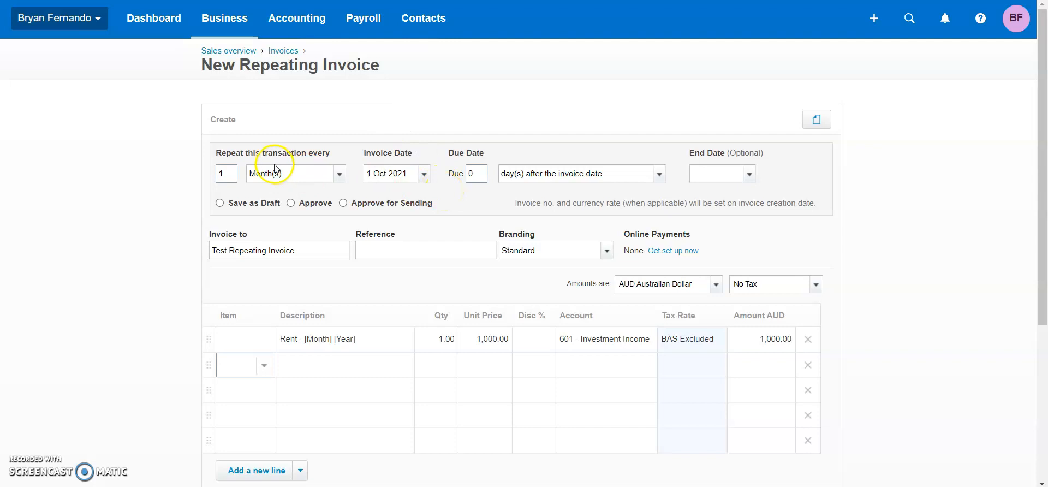
Pick 1 Oct 2021 as the invoice date of the new monthly repeating invoice
{"action": "left_click", "coordinate": [229, 175]}
{"action": "left_click", "coordinate": [423, 175]}
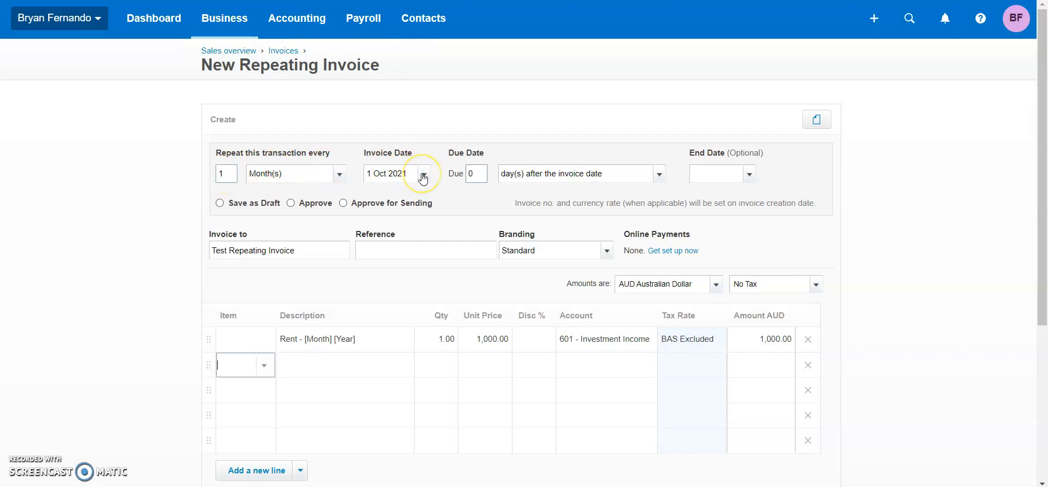
{"action": "left_click", "coordinate": [423, 174]}
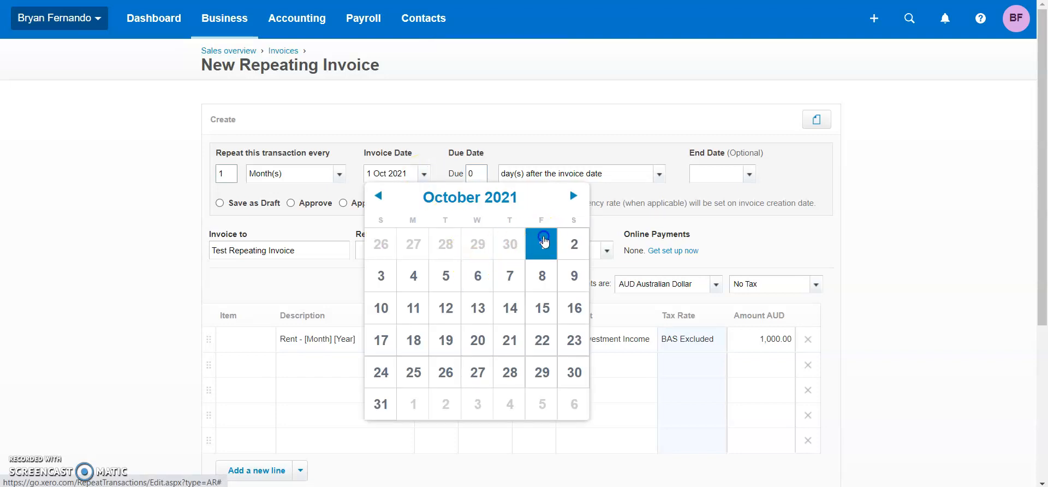
{"action": "left_click", "coordinate": [544, 241]}
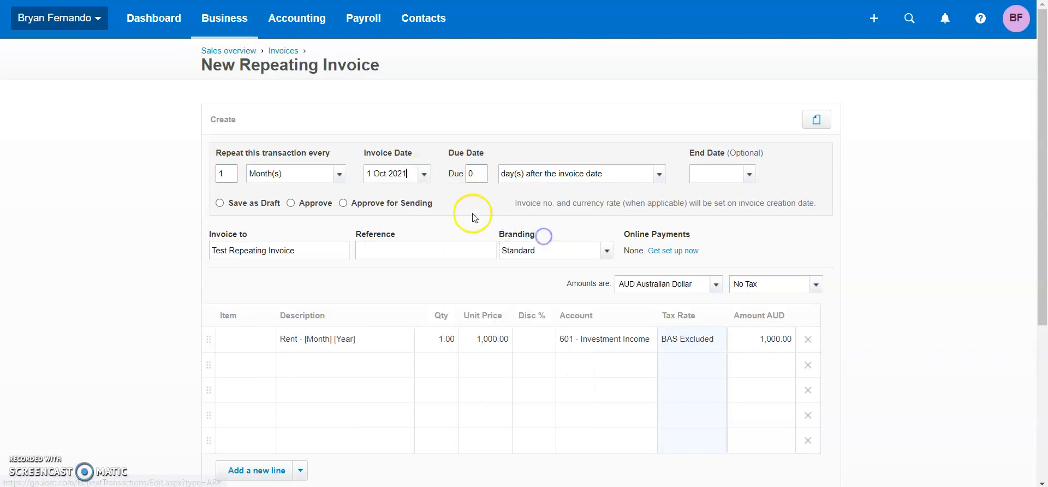
Check the due date of the new repeating invoice and set the invoice to Approve for Sending
{"action": "left_click", "coordinate": [468, 173]}
{"action": "double_click", "coordinate": [469, 172]}
{"action": "left_click", "coordinate": [458, 176]}
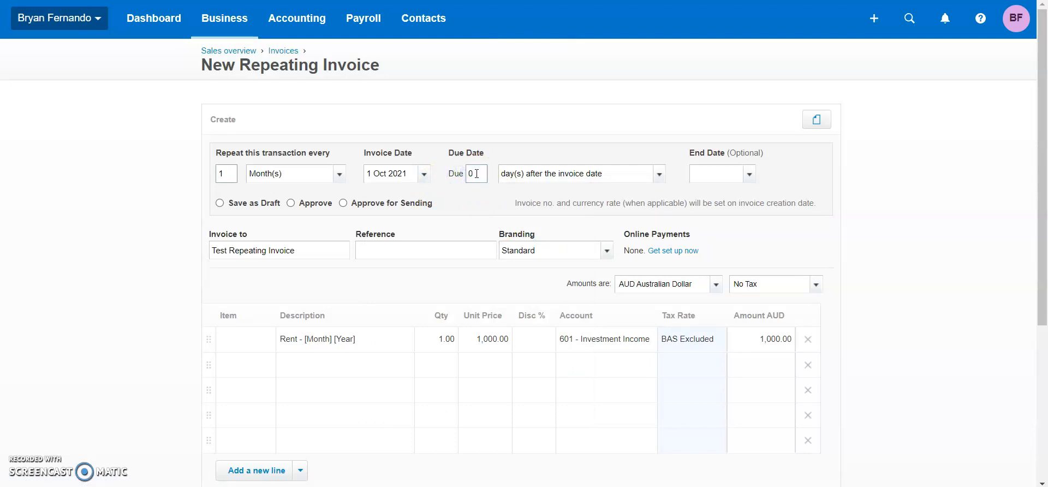
{"action": "left_click", "coordinate": [471, 172]}
{"action": "left_click", "coordinate": [344, 204]}
{"action": "scroll", "coordinate": [390, 248], "scroll_direction": "down", "scroll_amount": 1}
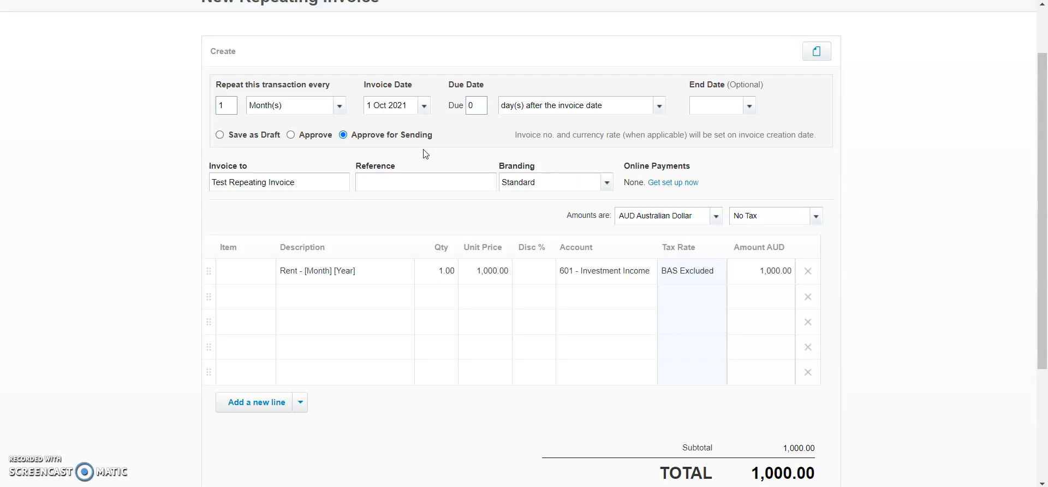
{"action": "scroll", "coordinate": [431, 148], "scroll_direction": "up", "scroll_amount": 3}
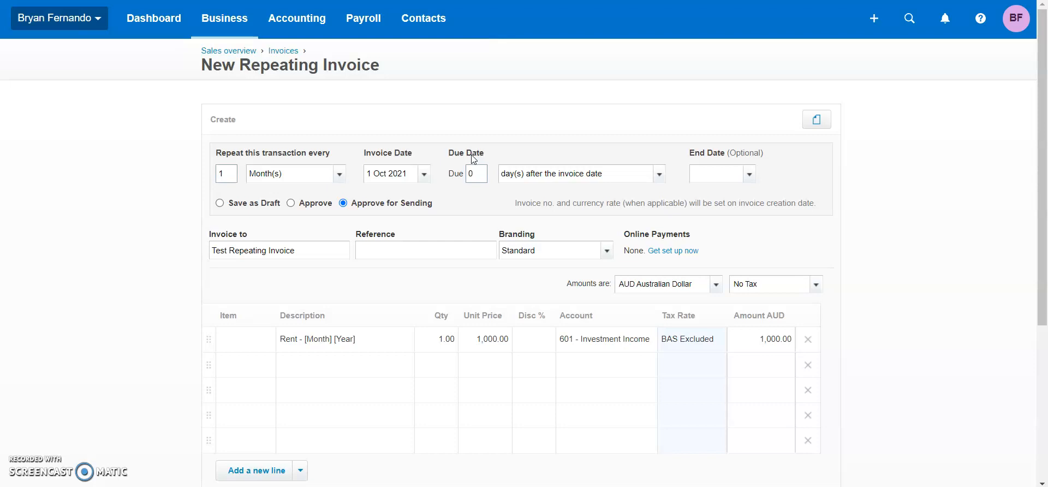
Switch to the existing repeating invoice being edited and examine the placeholders in its rent line description
{"action": "left_click", "coordinate": [358, 195]}
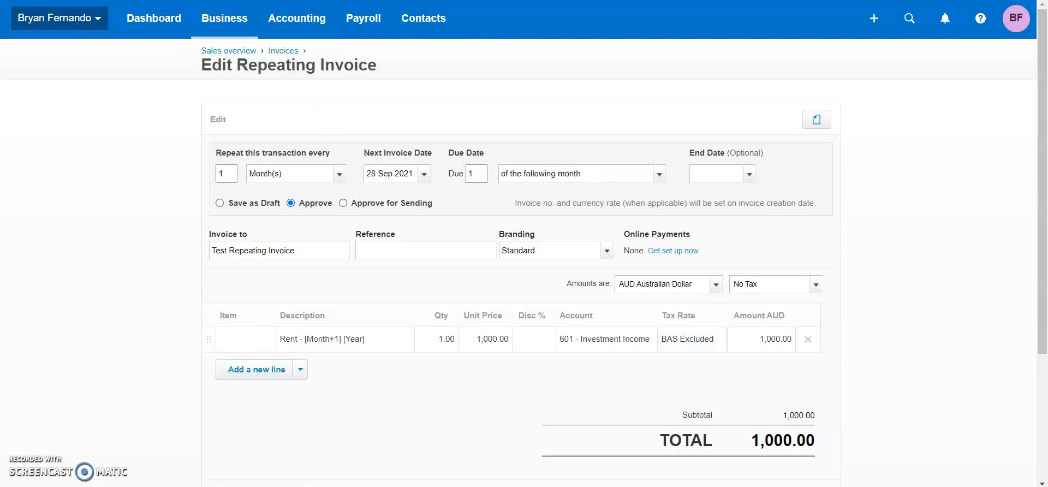
{"action": "left_click", "coordinate": [259, 66]}
{"action": "left_click", "coordinate": [307, 339]}
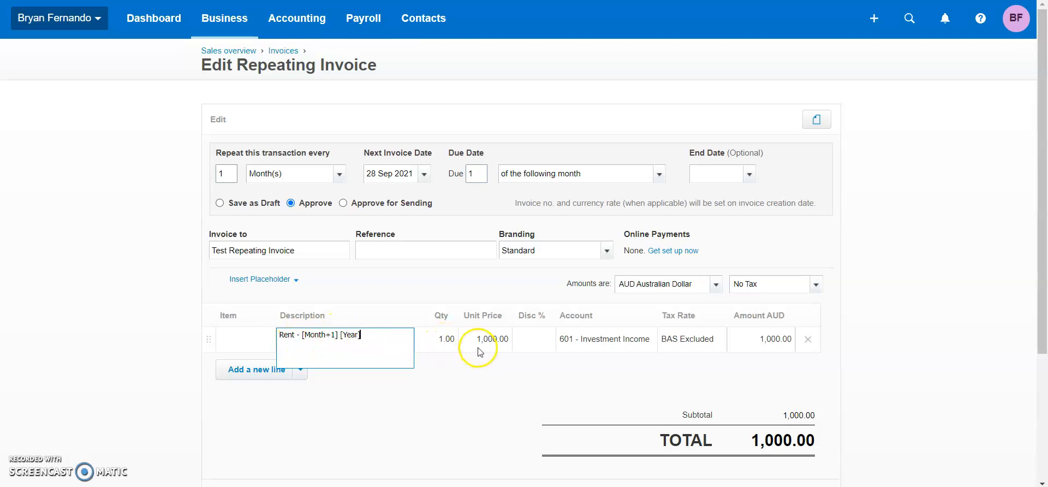
{"action": "left_click", "coordinate": [538, 375]}
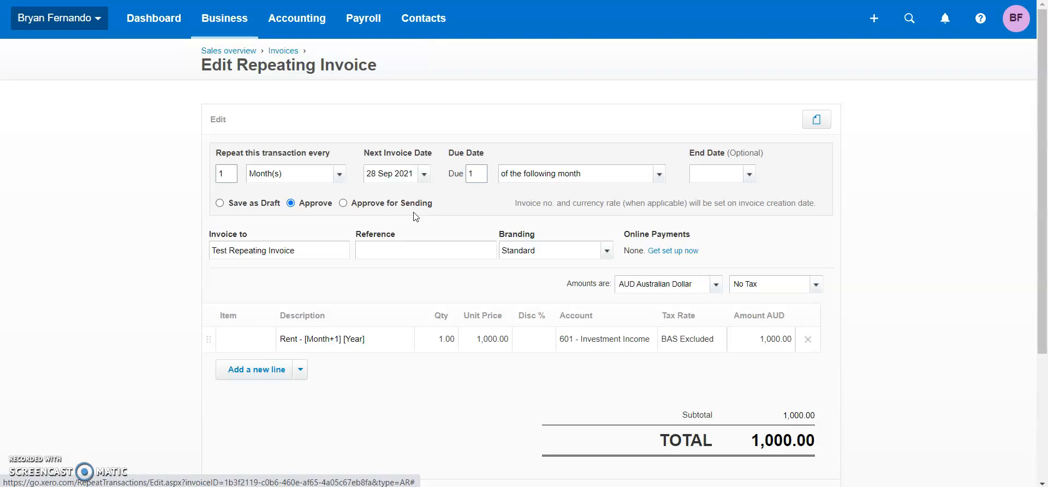
Set the existing repeating invoice to Approve for Sending
{"action": "left_click", "coordinate": [359, 206]}
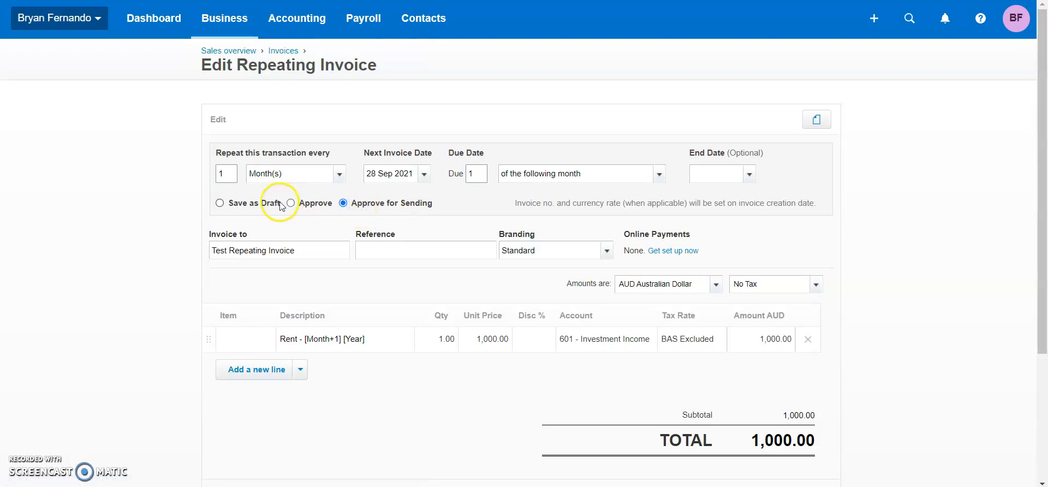
{"action": "left_click", "coordinate": [299, 204]}
{"action": "left_click", "coordinate": [385, 206]}
Try 1 Oct 2021 as the next invoice date, and set it back to 28 Sep 2021
{"action": "left_click", "coordinate": [400, 179]}
{"action": "double_click", "coordinate": [476, 174]}
{"action": "left_click", "coordinate": [424, 175]}
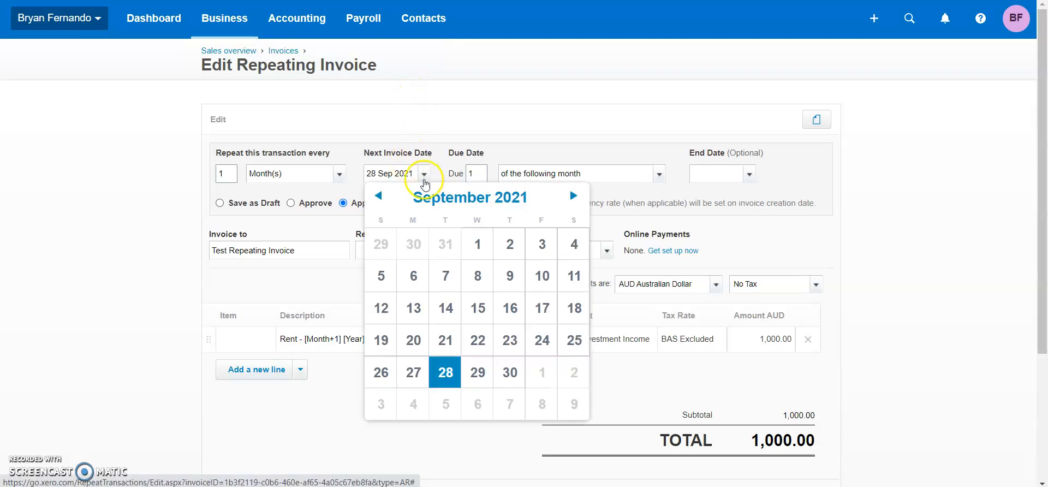
{"action": "left_click", "coordinate": [543, 376]}
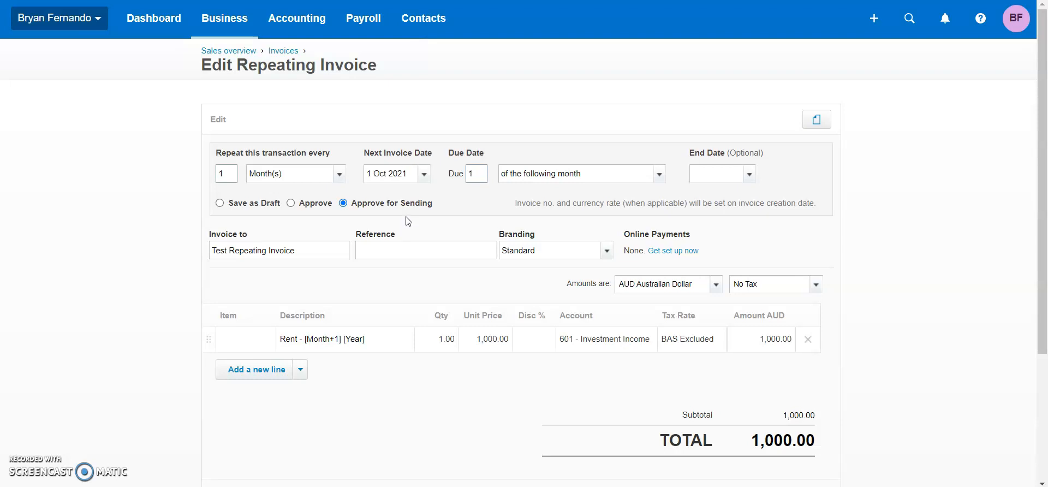
{"action": "left_click", "coordinate": [424, 174]}
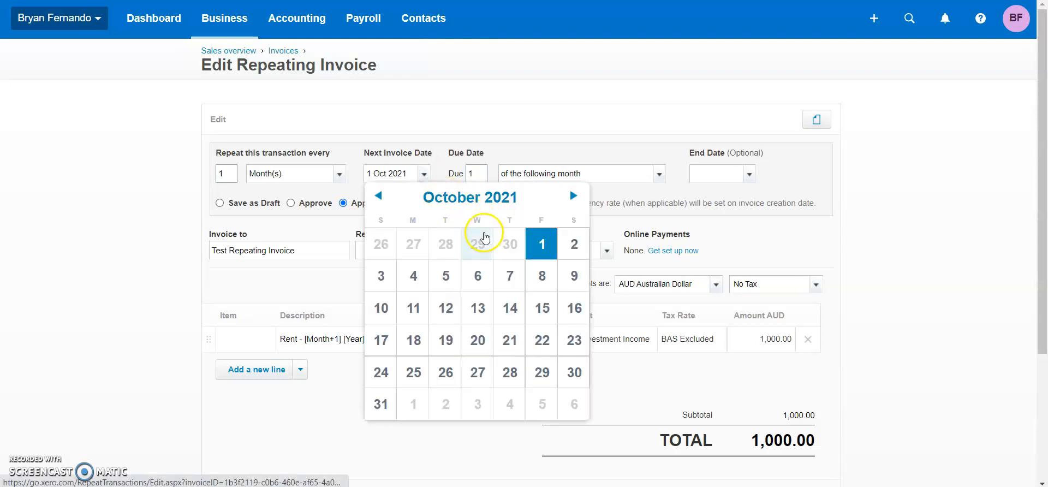
{"action": "left_click", "coordinate": [452, 248]}
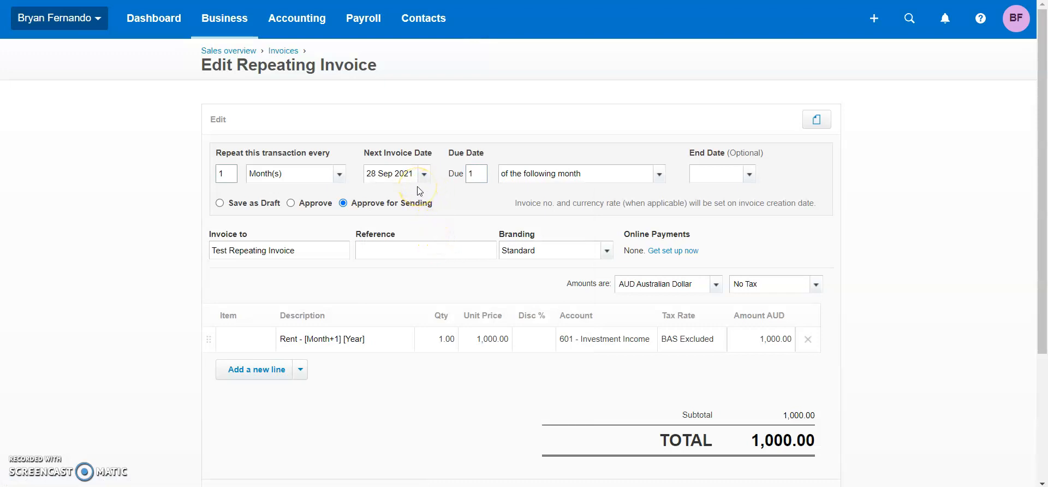
Try to save the repeating invoice with approval for sending, and cancel its message settings
{"action": "left_click", "coordinate": [476, 176]}
{"action": "scroll", "coordinate": [609, 290], "scroll_direction": "down", "scroll_amount": 1}
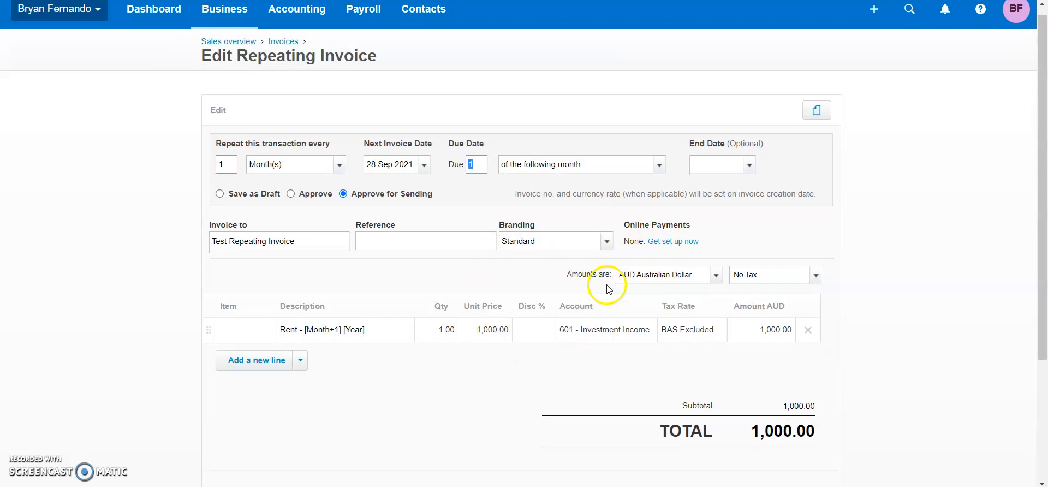
{"action": "scroll", "coordinate": [609, 289], "scroll_direction": "down", "scroll_amount": 2}
{"action": "left_click", "coordinate": [741, 379]}
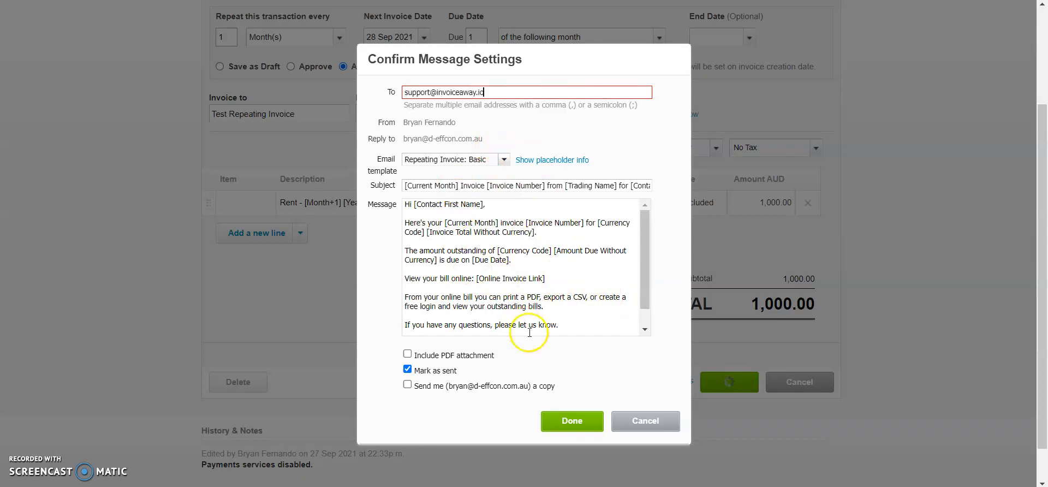
{"action": "left_click", "coordinate": [650, 420]}
Set the repeating invoice to Approve and save it
{"action": "left_click", "coordinate": [292, 66]}
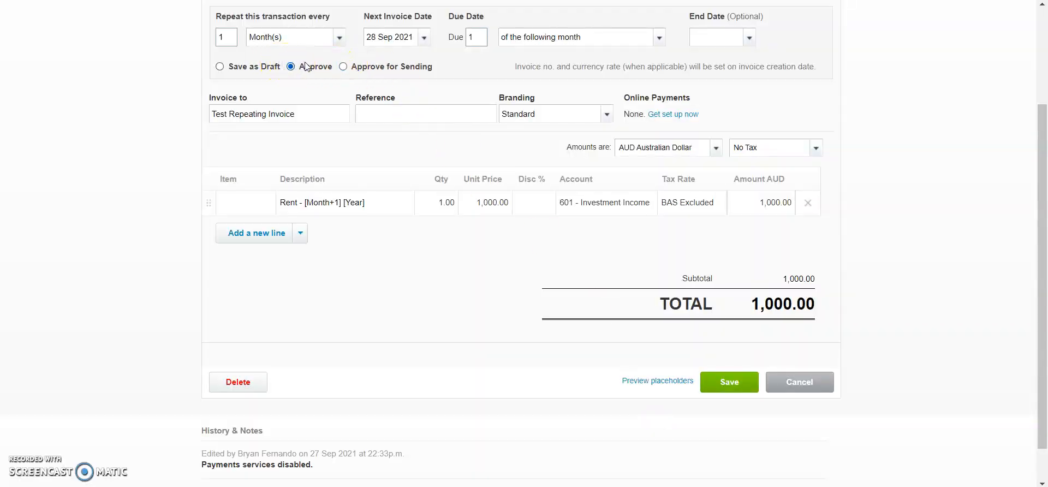
{"action": "scroll", "coordinate": [620, 297], "scroll_direction": "up", "scroll_amount": 1}
{"action": "scroll", "coordinate": [693, 328], "scroll_direction": "down", "scroll_amount": 2}
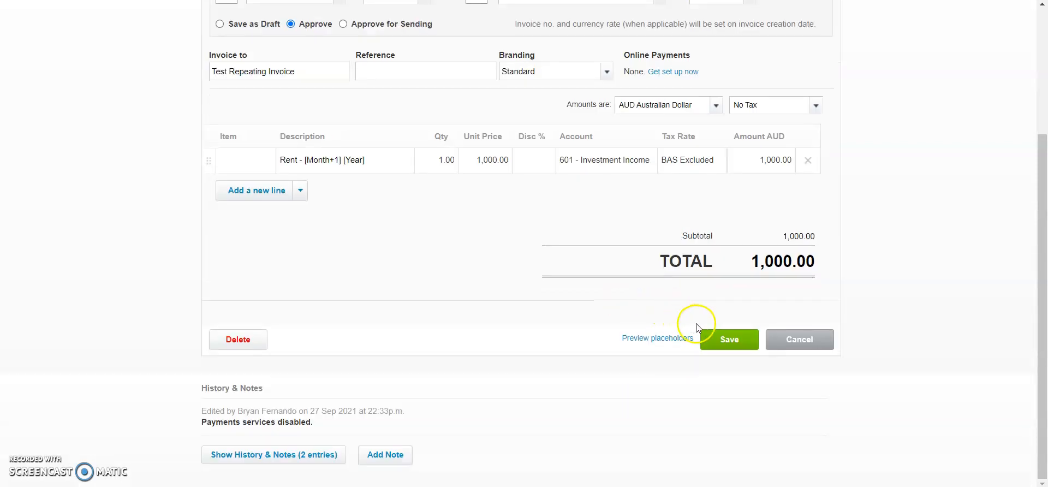
{"action": "left_click", "coordinate": [729, 340]}
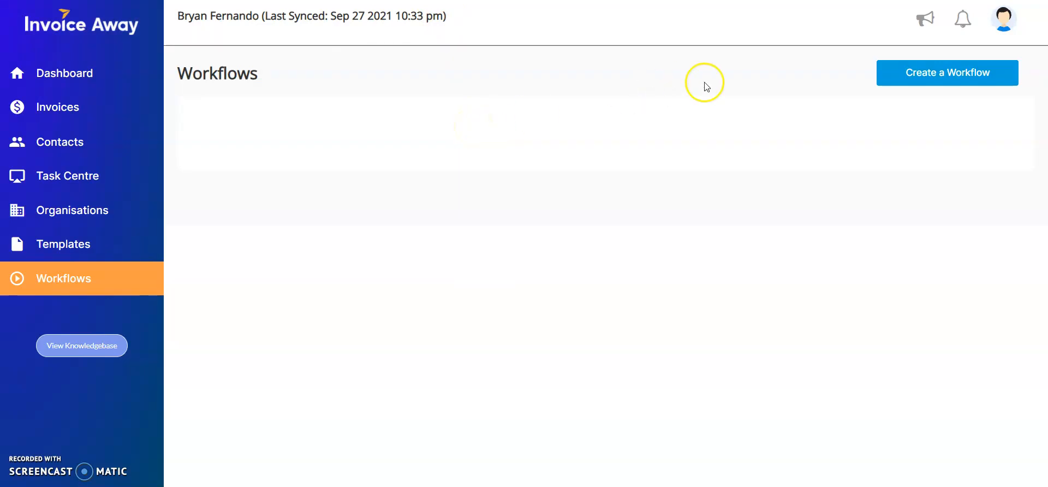
Create a workflow in Invoice Away with UNPAID as the invoice stage criterion
{"action": "left_click", "coordinate": [894, 74]}
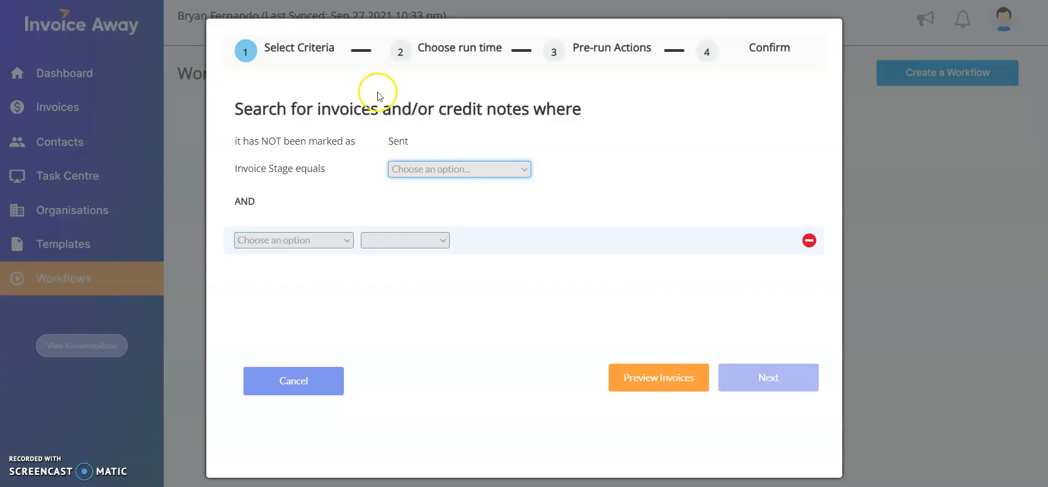
{"action": "left_click", "coordinate": [443, 171]}
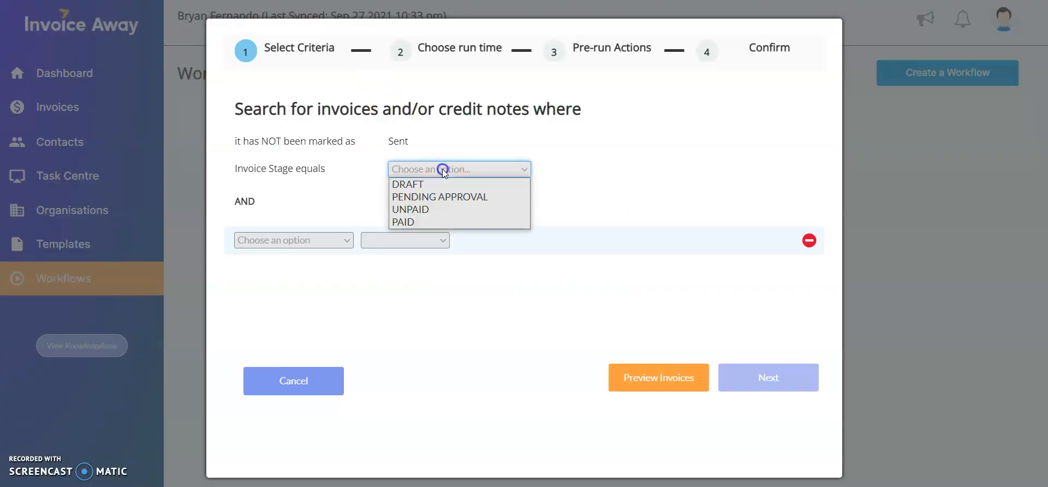
{"action": "left_click", "coordinate": [419, 213]}
Add the criterion Invoice Date = 28 day of the Current Month, and preview the matching invoices
{"action": "left_click", "coordinate": [330, 240]}
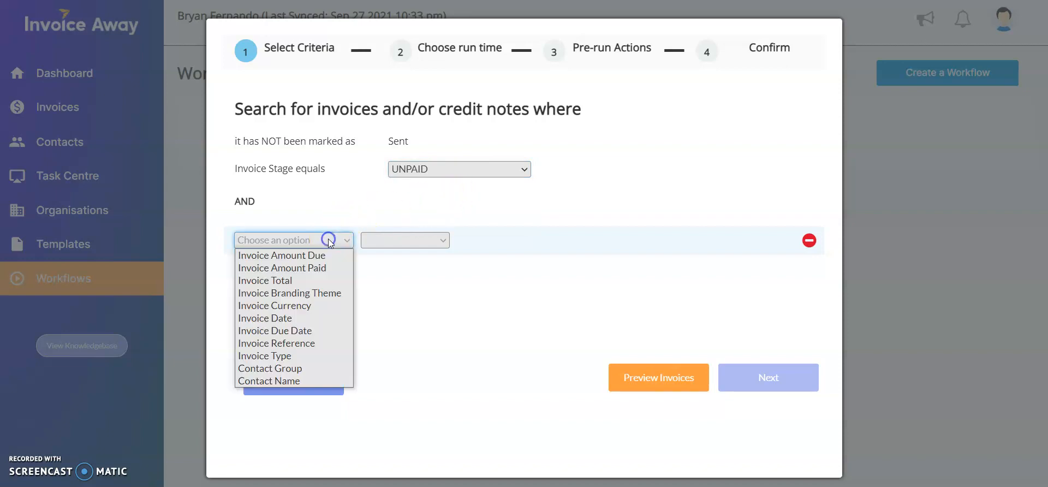
{"action": "left_click", "coordinate": [293, 316]}
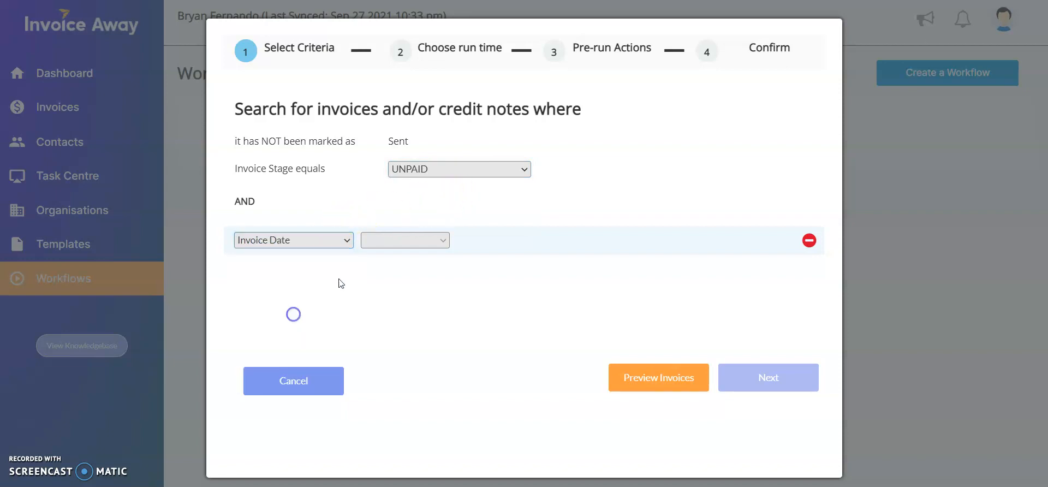
{"action": "left_click", "coordinate": [384, 240]}
{"action": "left_click", "coordinate": [377, 254]}
{"action": "left_click", "coordinate": [473, 240]}
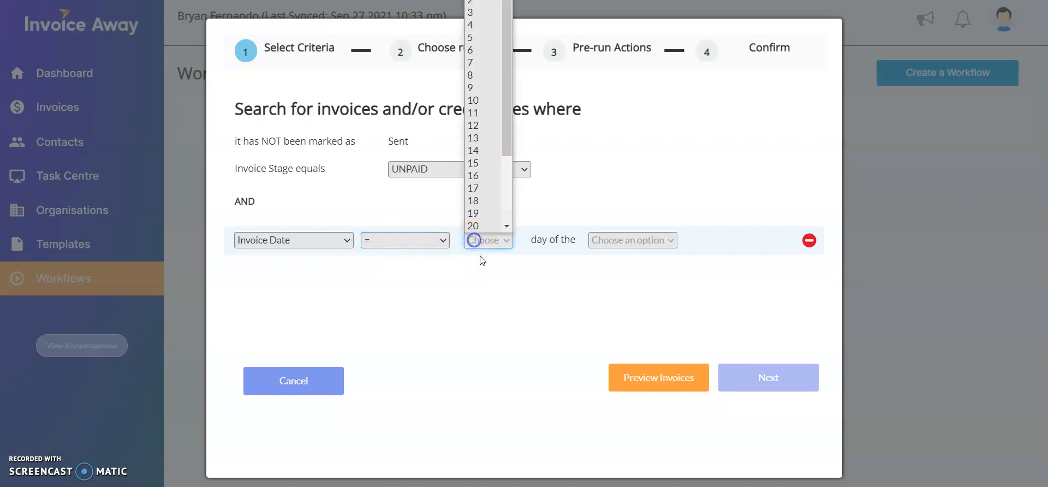
{"action": "scroll", "coordinate": [491, 206], "scroll_direction": "down", "scroll_amount": 3}
{"action": "left_click", "coordinate": [471, 225]}
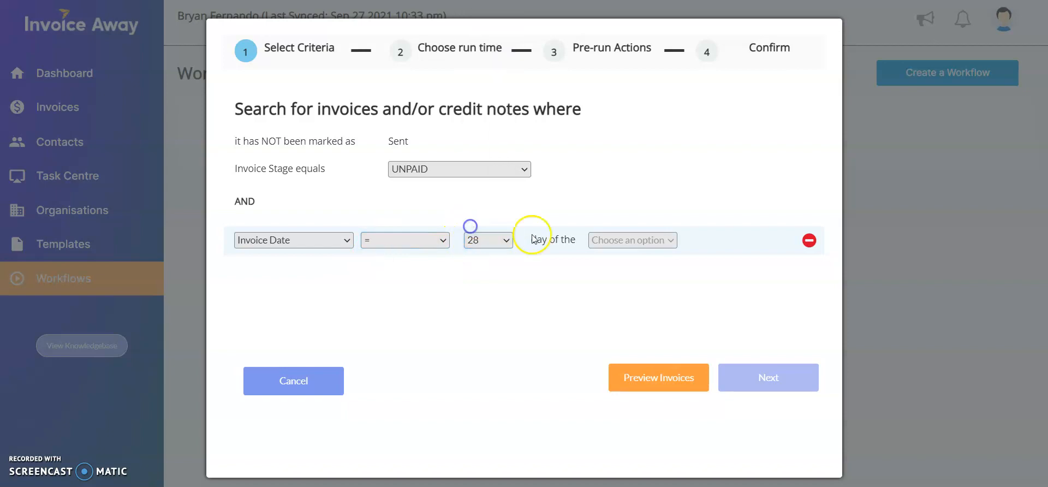
{"action": "left_click", "coordinate": [632, 241]}
{"action": "left_click", "coordinate": [627, 257]}
{"action": "left_click", "coordinate": [657, 368]}
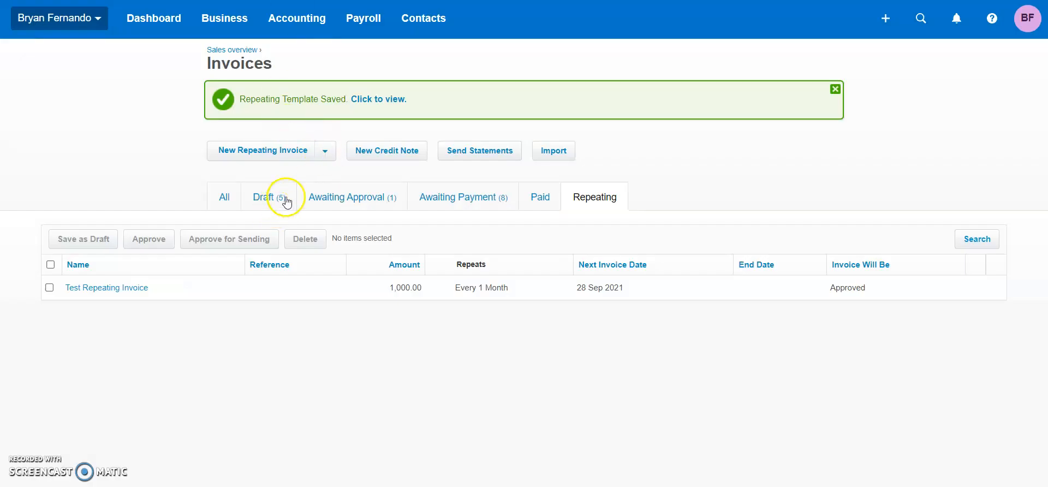
In Xero, edit the Test Repeating Invoice bill awaiting payment, set its date to 28 Sep 2021, and update it
{"action": "left_click", "coordinate": [461, 198]}
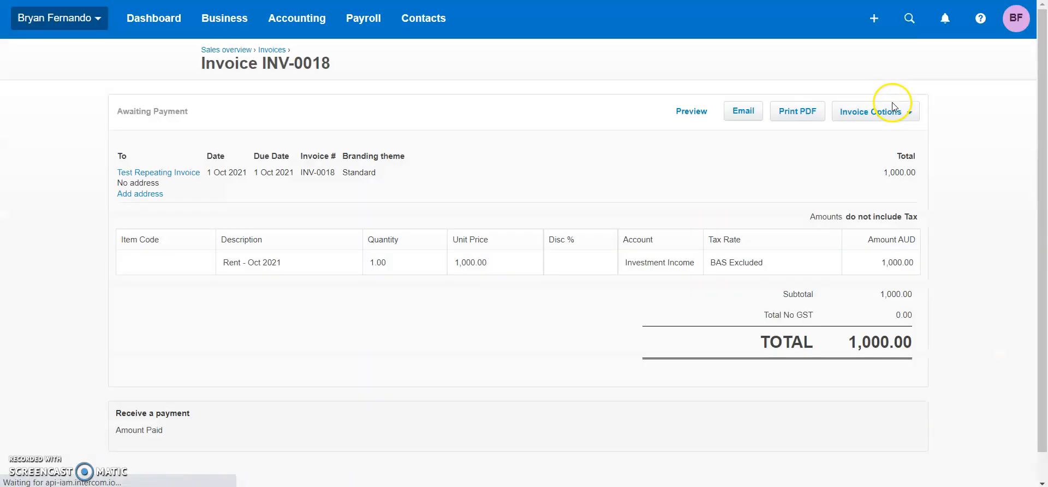
{"action": "left_click", "coordinate": [876, 111]}
{"action": "left_click", "coordinate": [852, 217]}
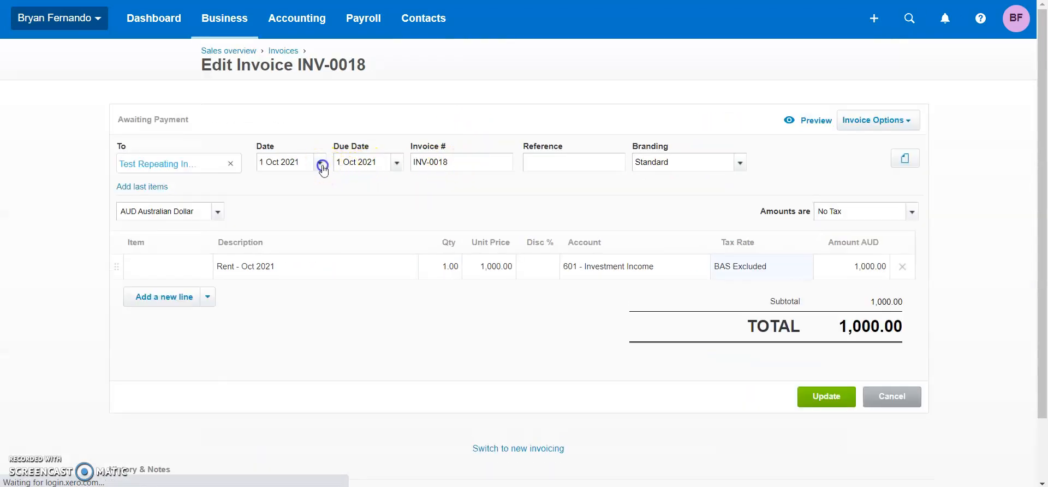
{"action": "left_click", "coordinate": [320, 163]}
{"action": "left_click", "coordinate": [402, 358]}
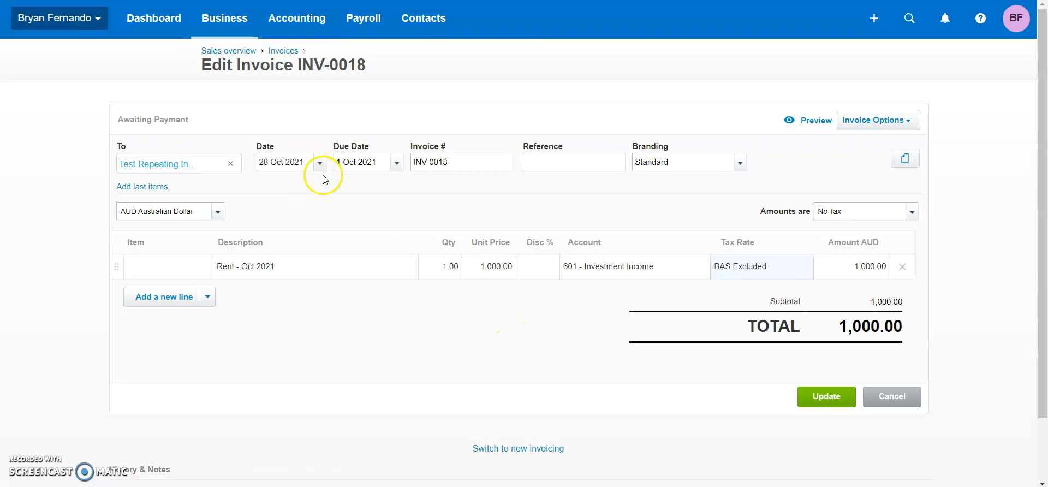
{"action": "left_click", "coordinate": [321, 163]}
{"action": "left_click", "coordinate": [351, 230]}
{"action": "left_click", "coordinate": [823, 398]}
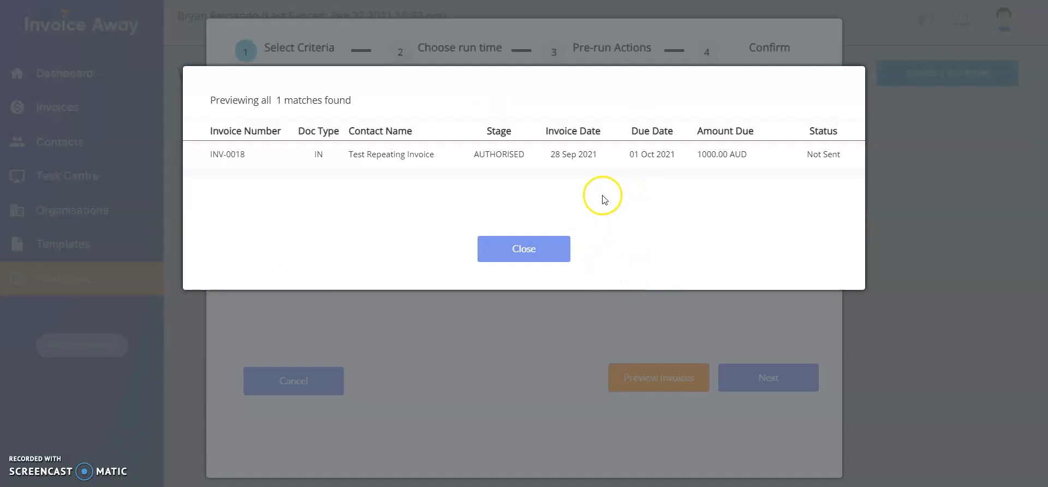
Review the preview of matching invoices in Invoice Away and close it
{"action": "left_click", "coordinate": [528, 250]}
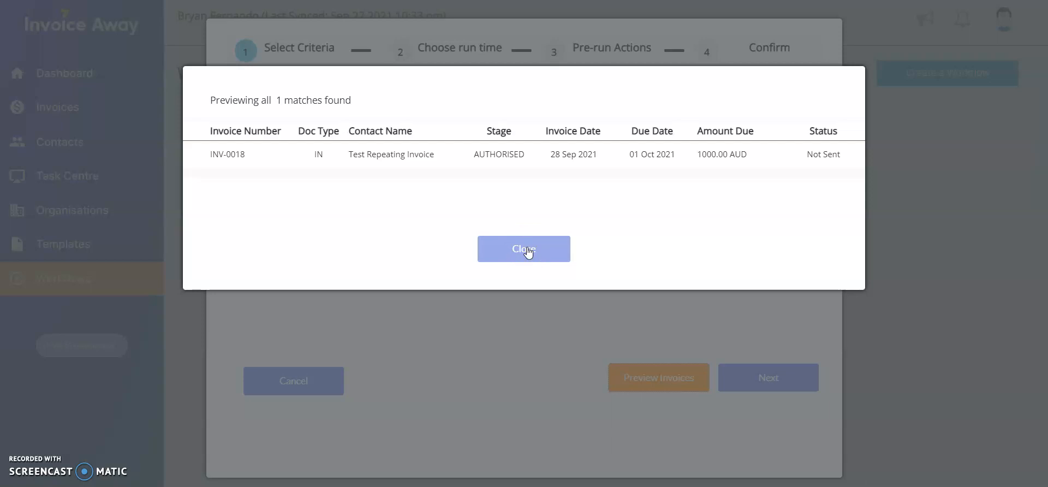
{"action": "left_click", "coordinate": [527, 250]}
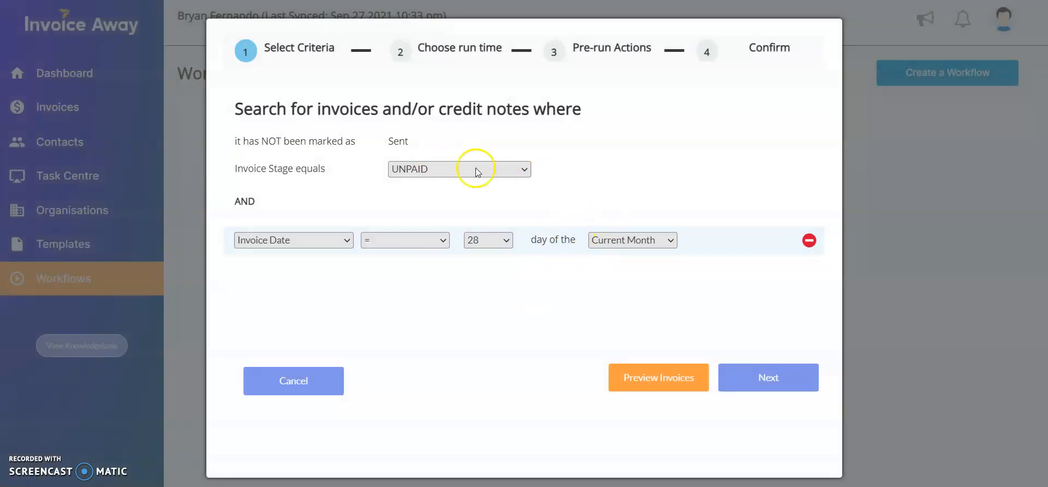
Set the workflow's run frequency to Monthly on day 28 of the month, checking the invoices list in Xero
{"action": "left_click", "coordinate": [769, 385]}
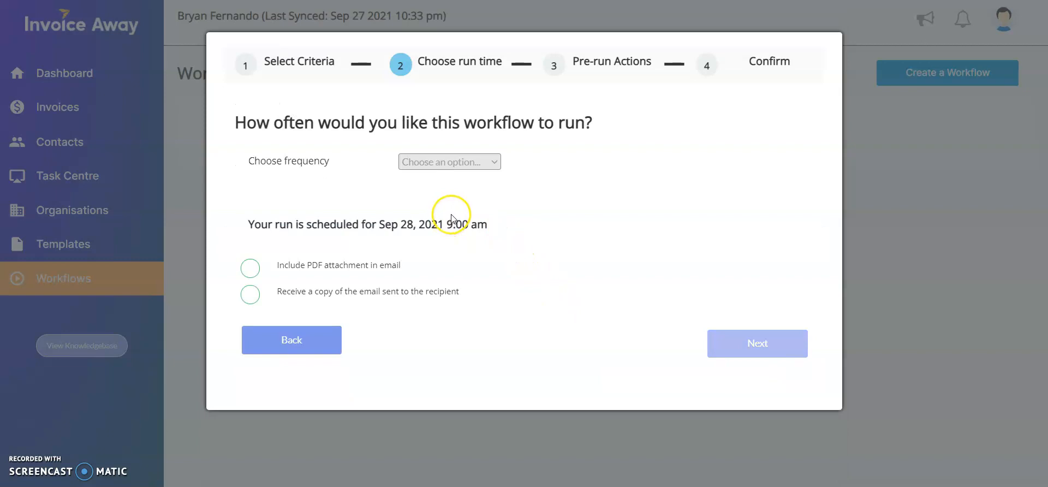
{"action": "left_click", "coordinate": [467, 164]}
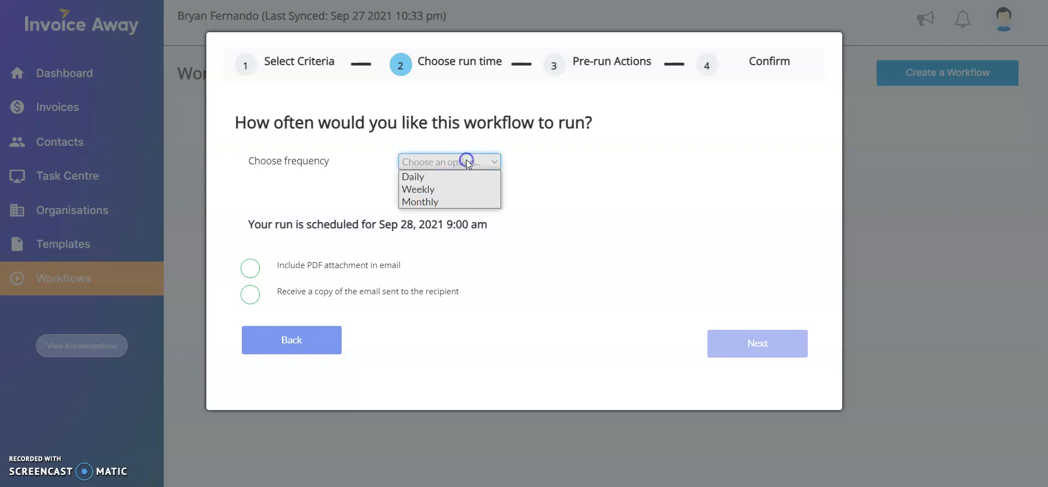
{"action": "left_click", "coordinate": [448, 201]}
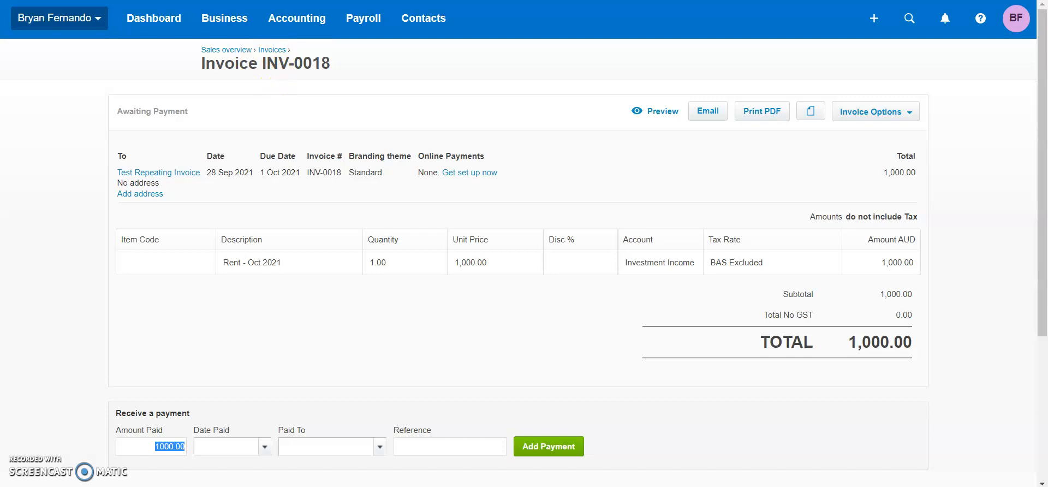
{"action": "left_click", "coordinate": [273, 50]}
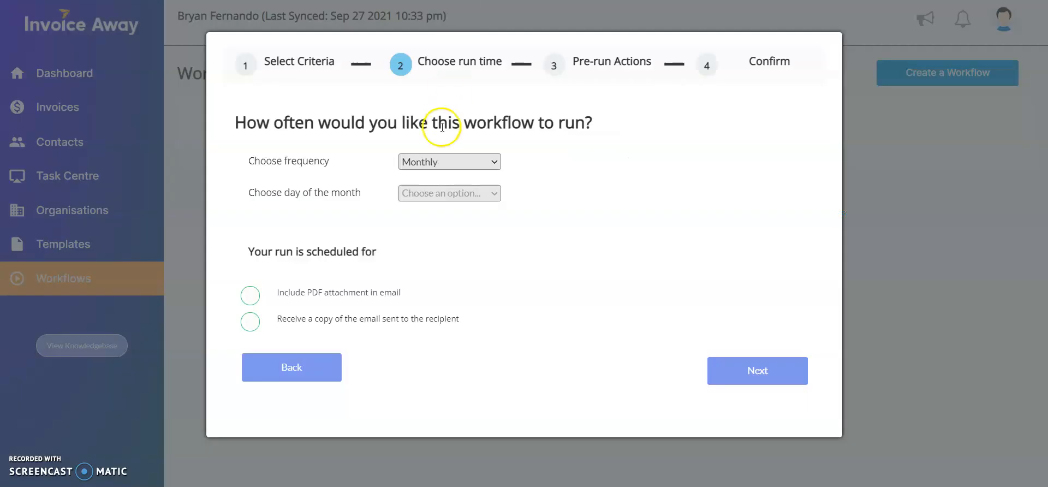
{"action": "left_click", "coordinate": [426, 192]}
{"action": "scroll", "coordinate": [425, 328], "scroll_direction": "down", "scroll_amount": 3}
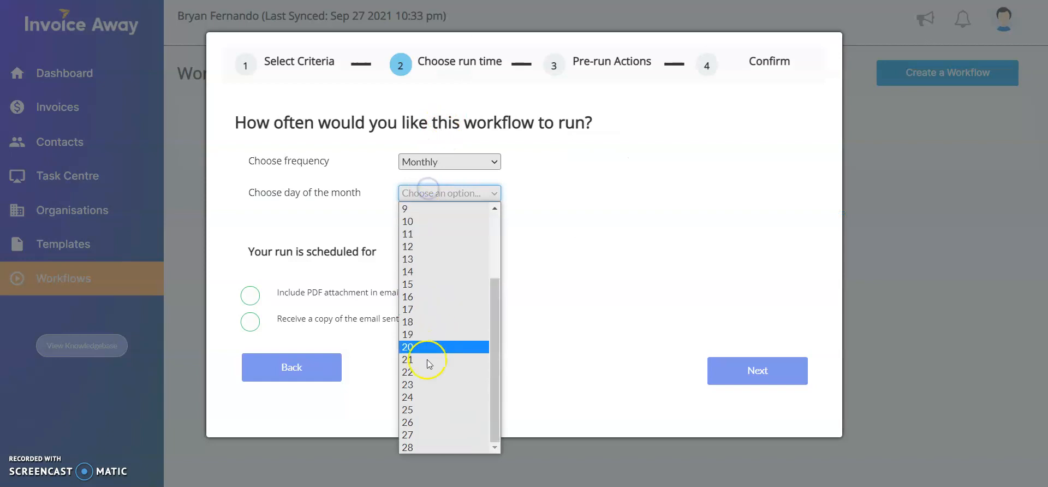
{"action": "left_click", "coordinate": [407, 448]}
Set the workflow's run time to 9:00 AM
{"action": "left_click", "coordinate": [414, 231]}
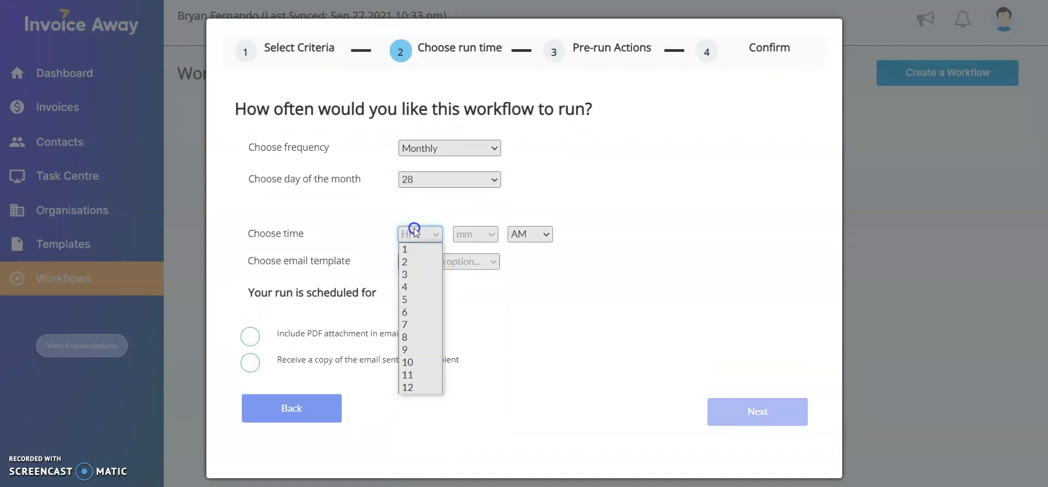
{"action": "left_click", "coordinate": [414, 350]}
{"action": "left_click", "coordinate": [474, 235]}
{"action": "left_click", "coordinate": [470, 249]}
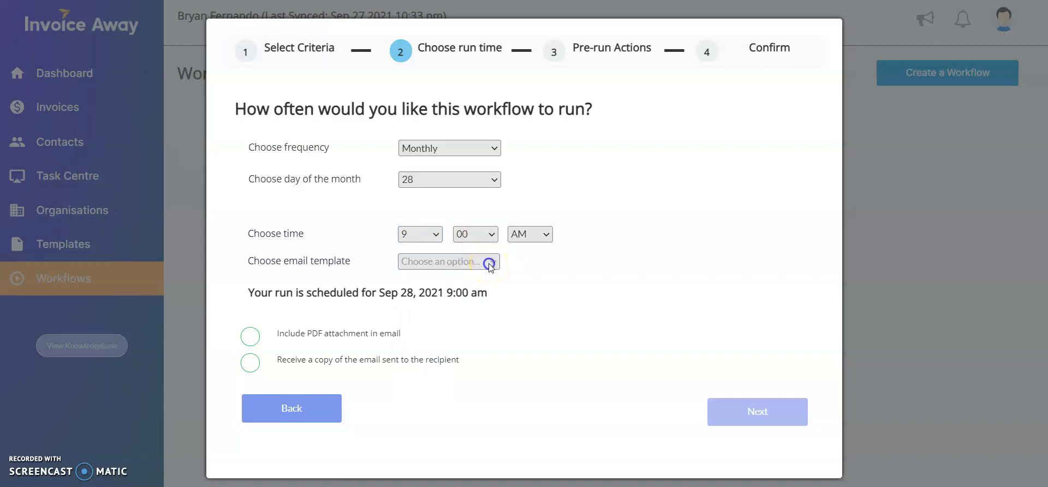
Choose the Test email template for the workflow and include the PDF attachment in the email
{"action": "left_click", "coordinate": [490, 264]}
{"action": "left_click", "coordinate": [477, 276]}
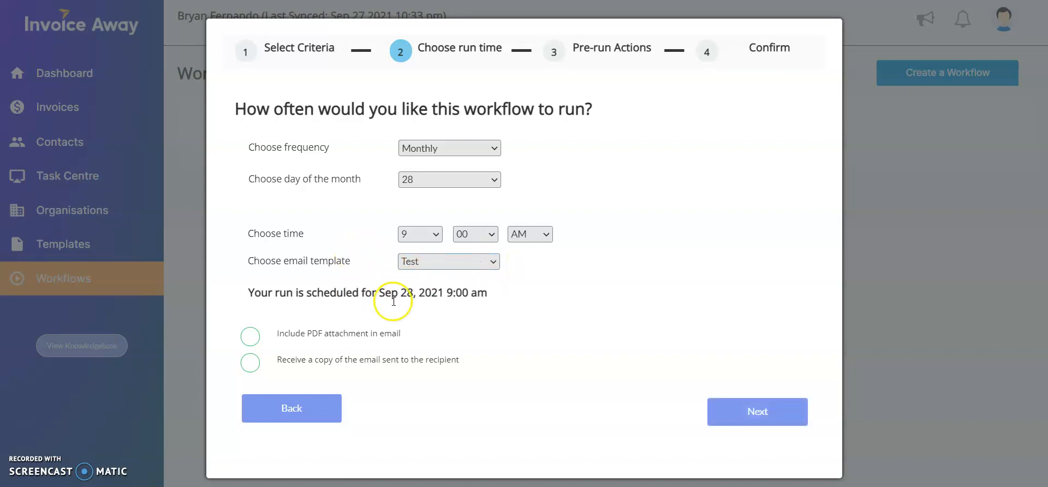
{"action": "left_click", "coordinate": [250, 343]}
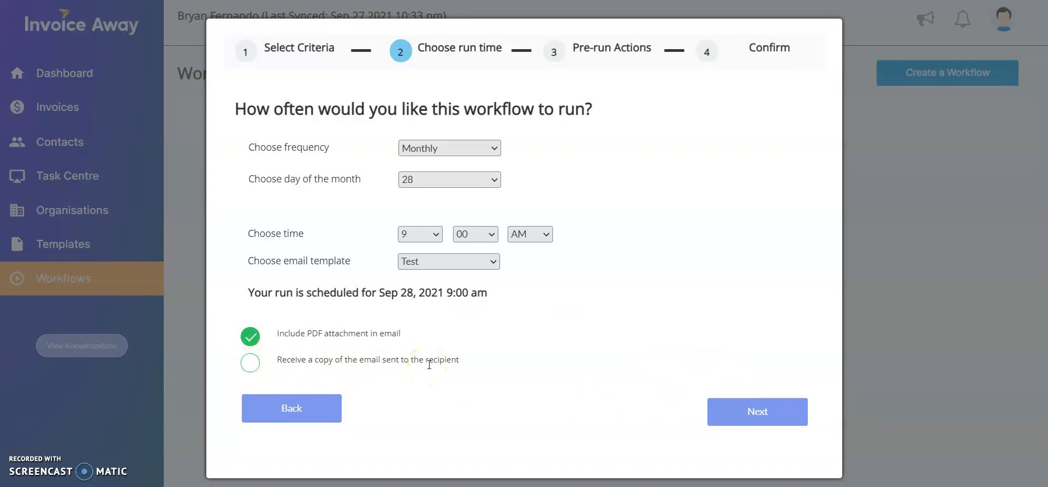
Add a pre-run action that changes the invoice date to the first day of the Following Month
{"action": "left_click", "coordinate": [754, 421]}
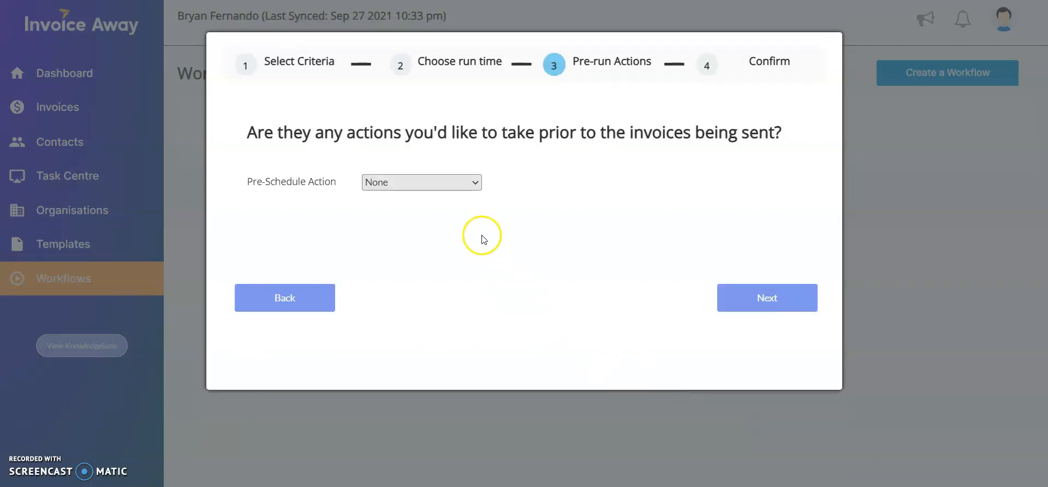
{"action": "left_click", "coordinate": [461, 185]}
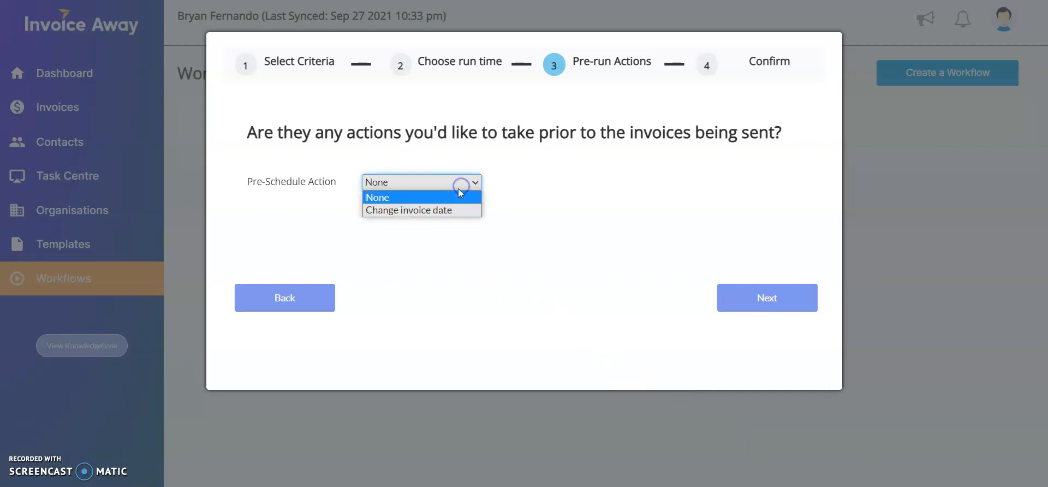
{"action": "left_click", "coordinate": [431, 211]}
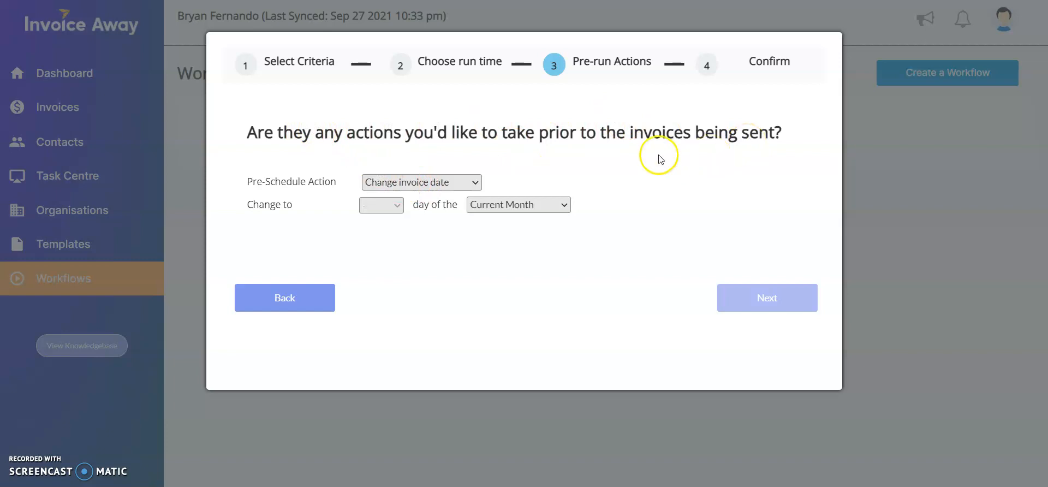
{"action": "left_click", "coordinate": [415, 181]}
{"action": "left_click", "coordinate": [397, 211]}
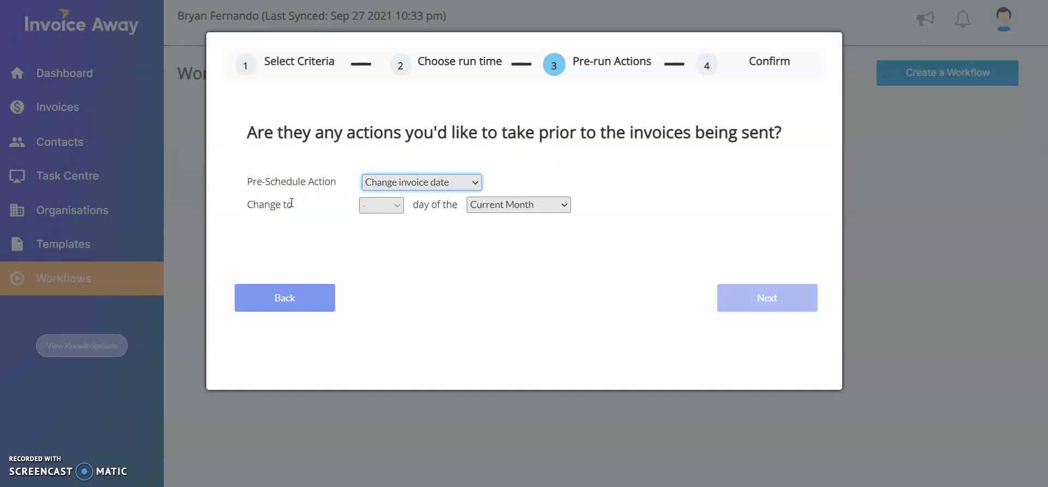
{"action": "left_click", "coordinate": [384, 206]}
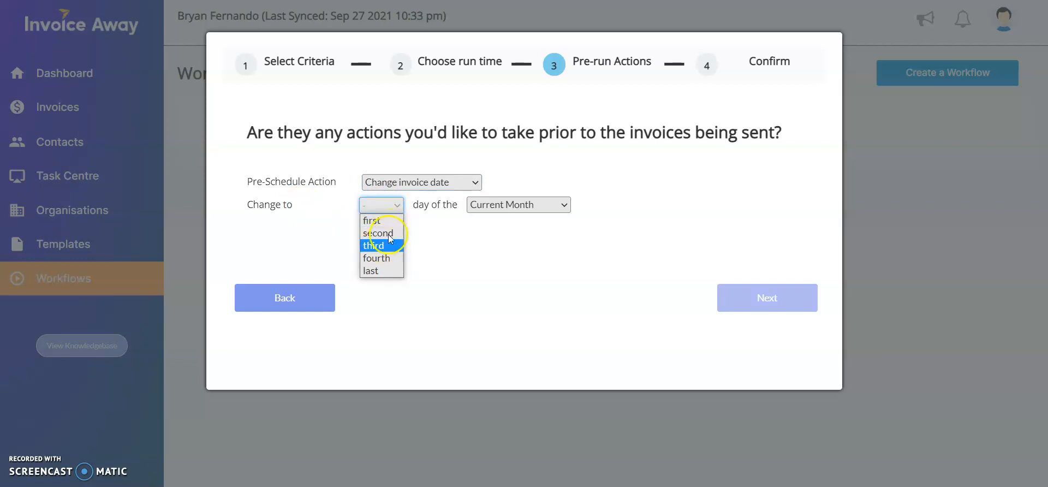
{"action": "left_click", "coordinate": [382, 273]}
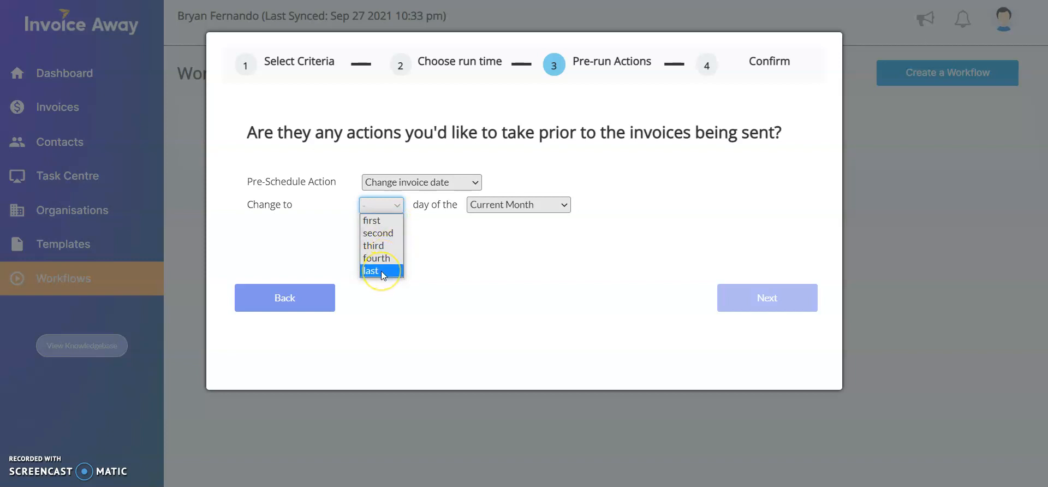
{"action": "left_click", "coordinate": [391, 221]}
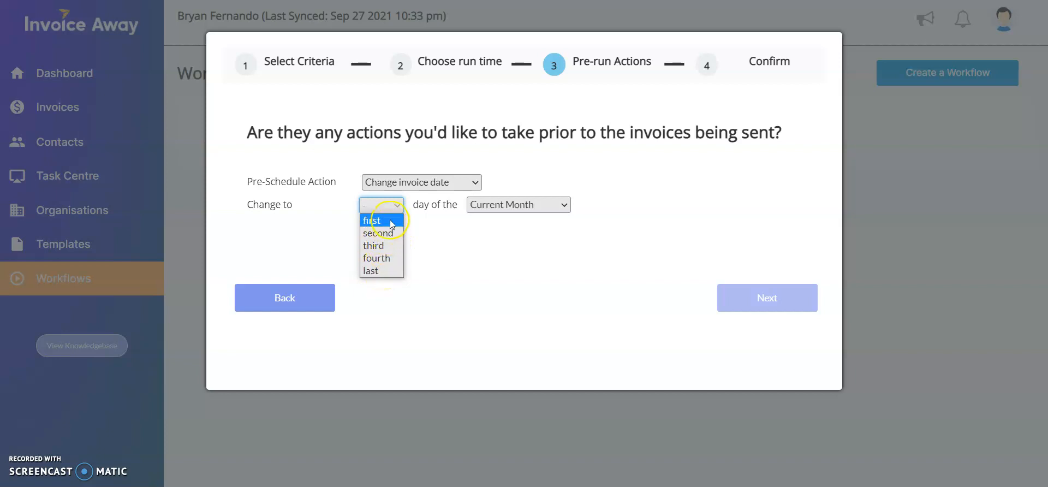
{"action": "left_click", "coordinate": [391, 221]}
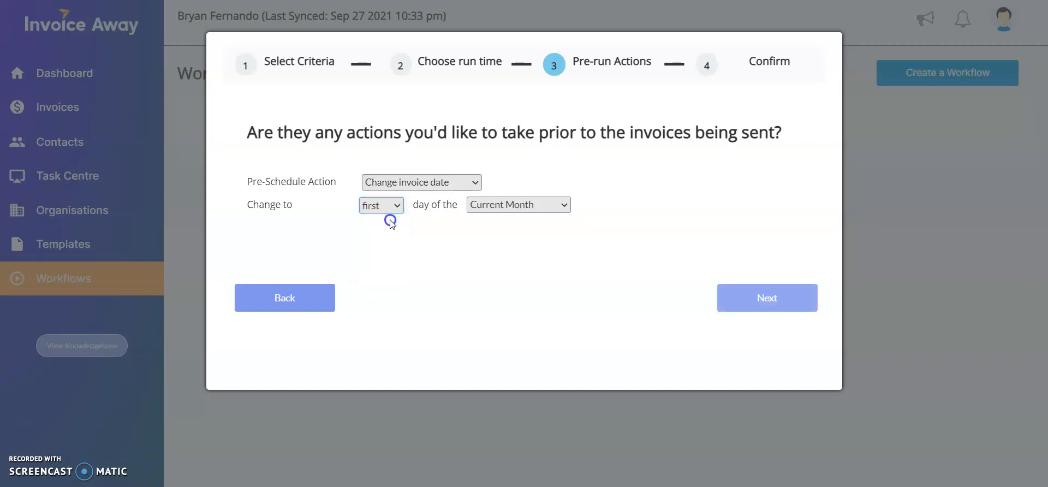
{"action": "left_click", "coordinate": [498, 217]}
{"action": "left_click", "coordinate": [498, 231]}
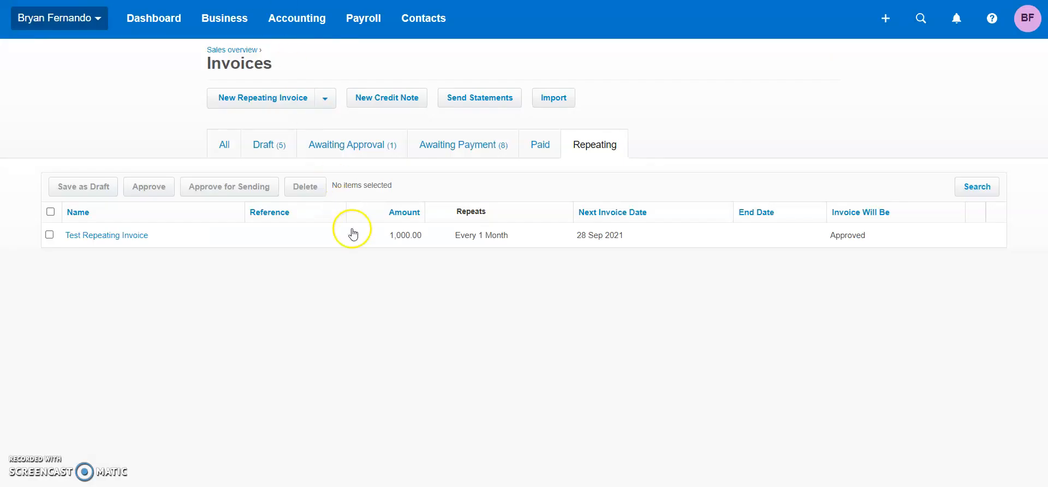
In Xero, edit the Test Repeating Invoice entry awaiting payment, set its date to 1 Oct 2021, and update it
{"action": "left_click", "coordinate": [441, 144]}
{"action": "left_click", "coordinate": [284, 234]}
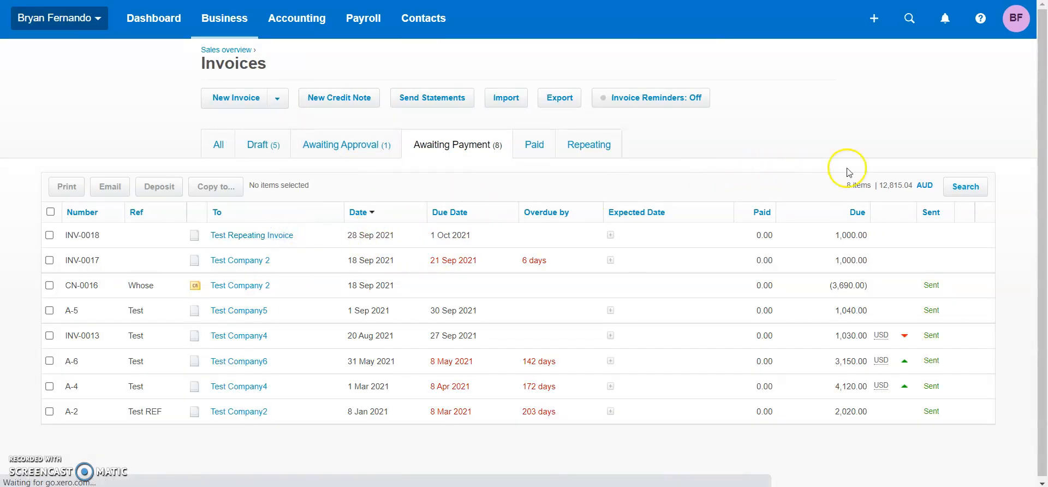
{"action": "left_click", "coordinate": [879, 111]}
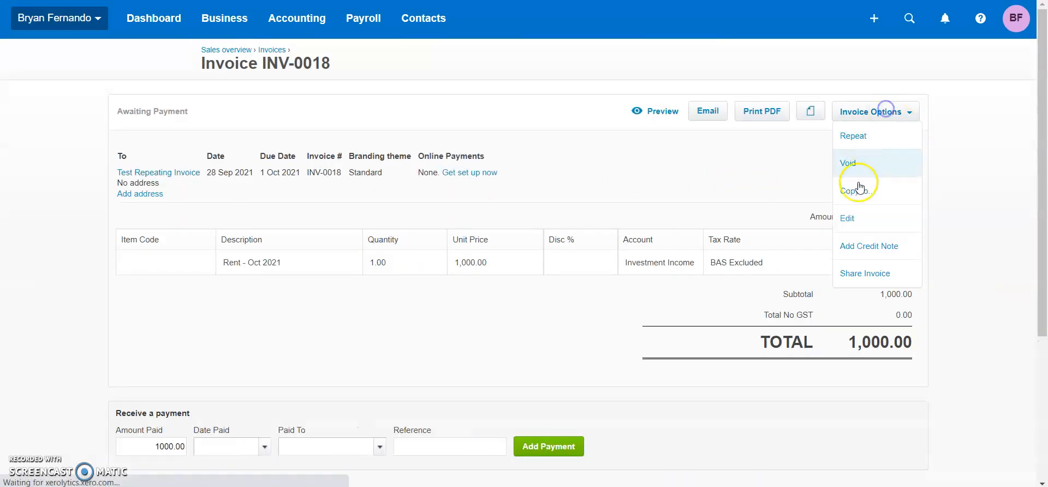
{"action": "left_click", "coordinate": [859, 219]}
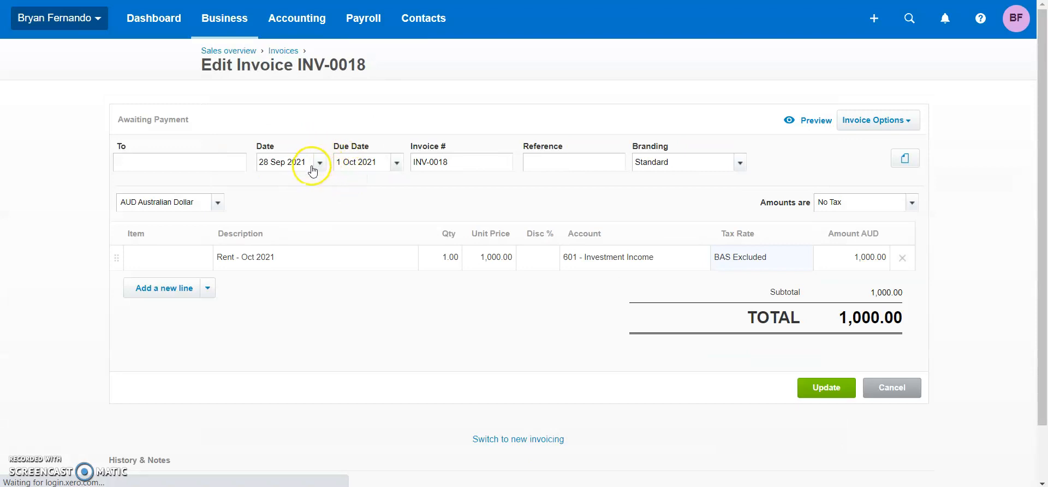
{"action": "left_click", "coordinate": [323, 162]}
{"action": "left_click", "coordinate": [434, 360]}
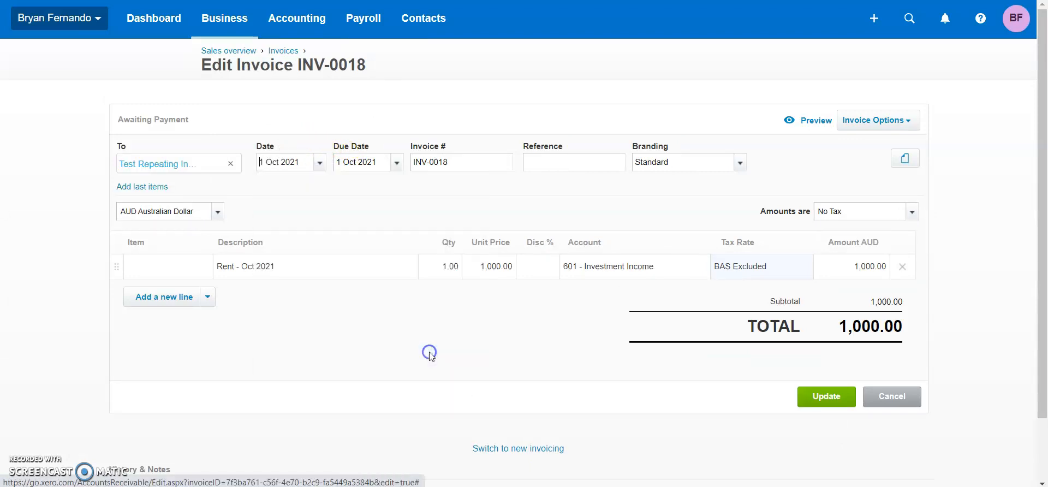
{"action": "left_click", "coordinate": [798, 402]}
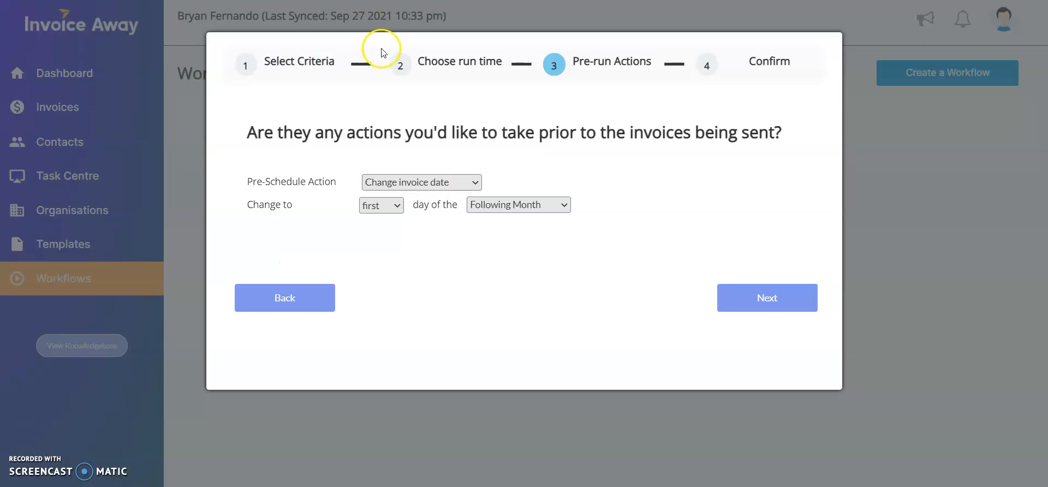
Back in Invoice Away, name the workflow Repeating Invoices Workflow and confirm its creation
{"action": "left_click", "coordinate": [737, 289]}
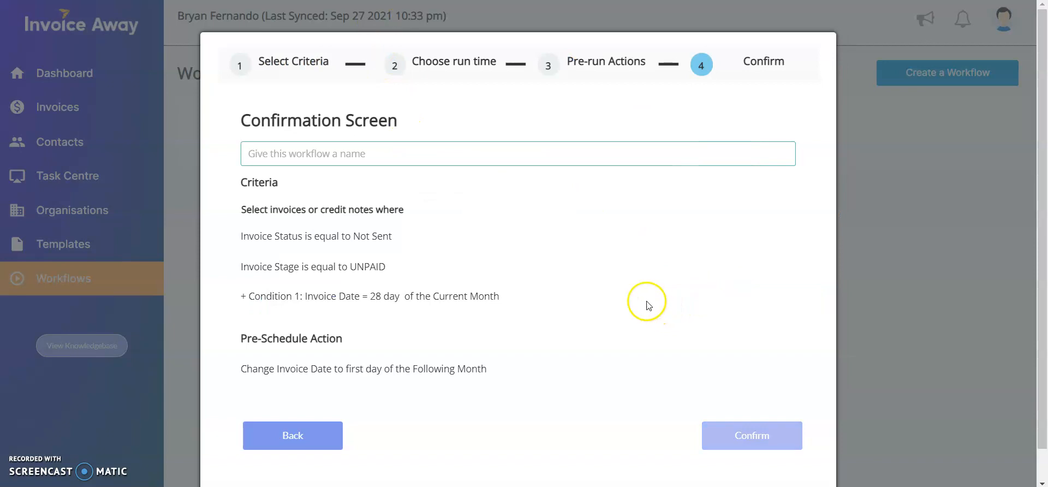
{"action": "left_click", "coordinate": [522, 158]}
{"action": "type", "text": "Repeating Invoices Workflow"}
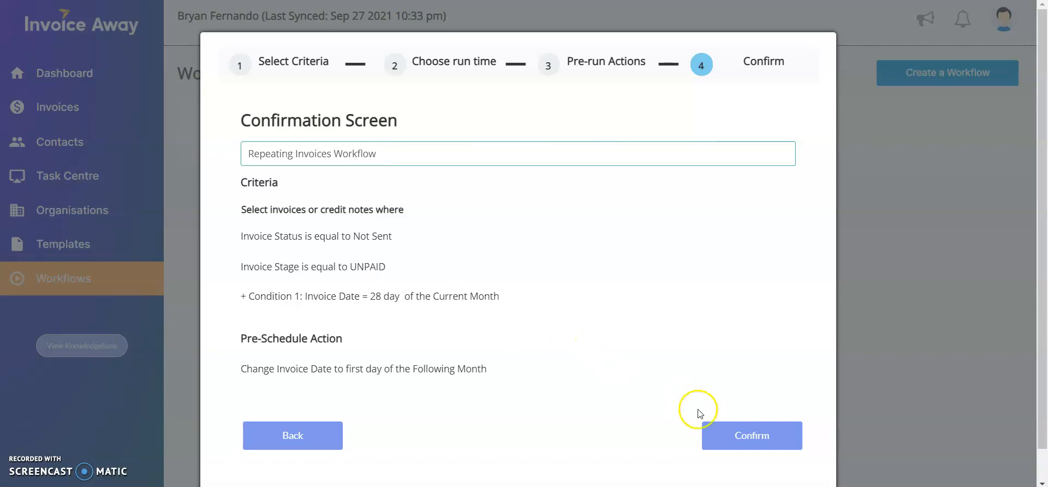
{"action": "left_click", "coordinate": [742, 436]}
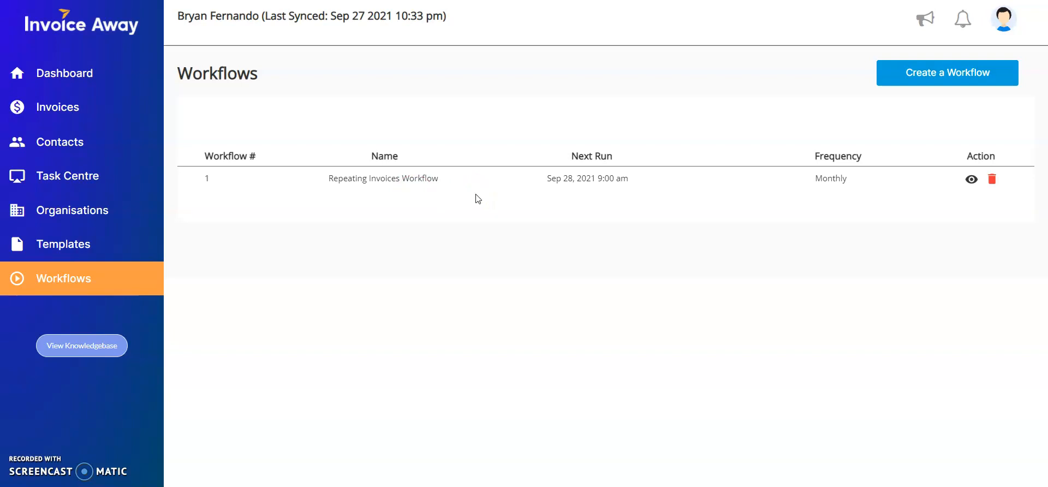
{"action": "left_click", "coordinate": [929, 21]}
{"action": "left_click", "coordinate": [627, 215]}
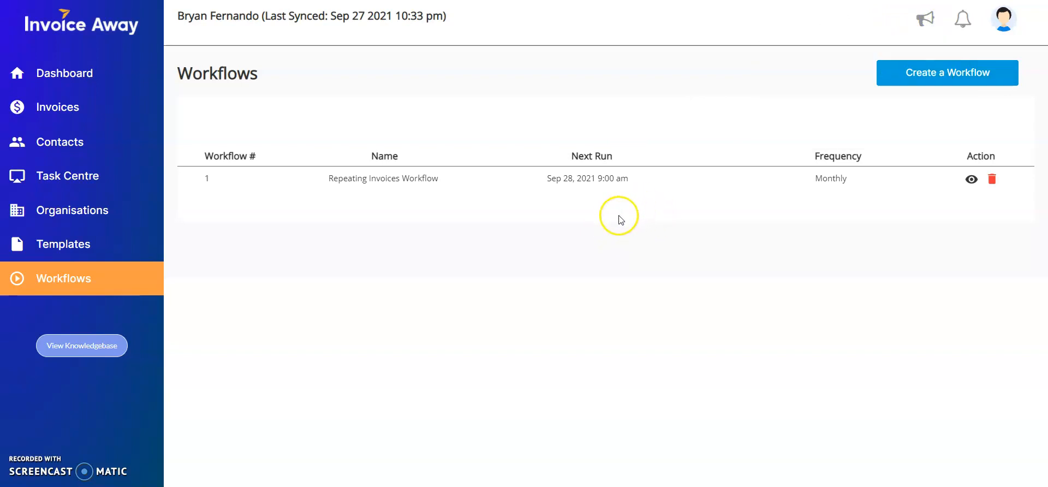